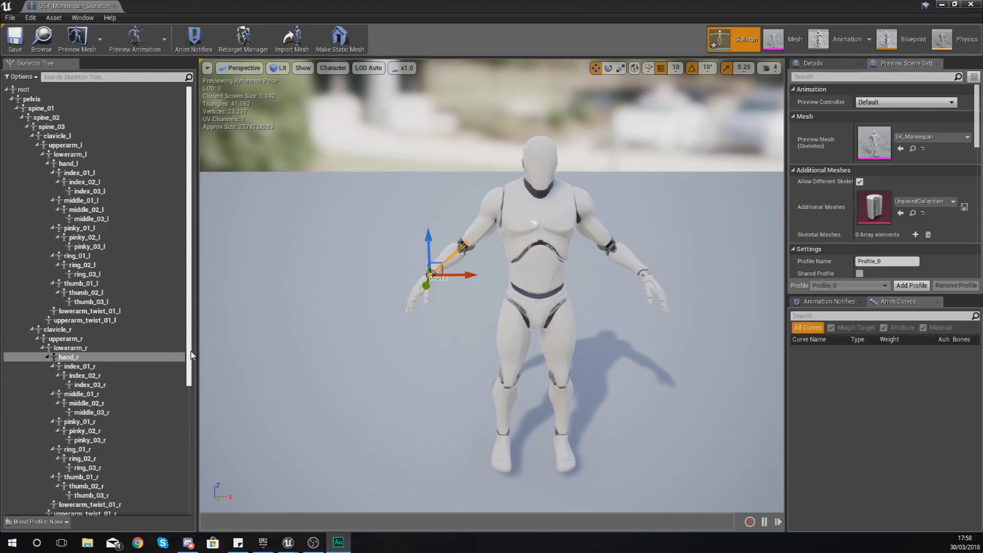
- Select the hand_r bone in the skeleton and review the actions available for it
right_drag(524, 348, 531, 348)
key(w)
key(s)
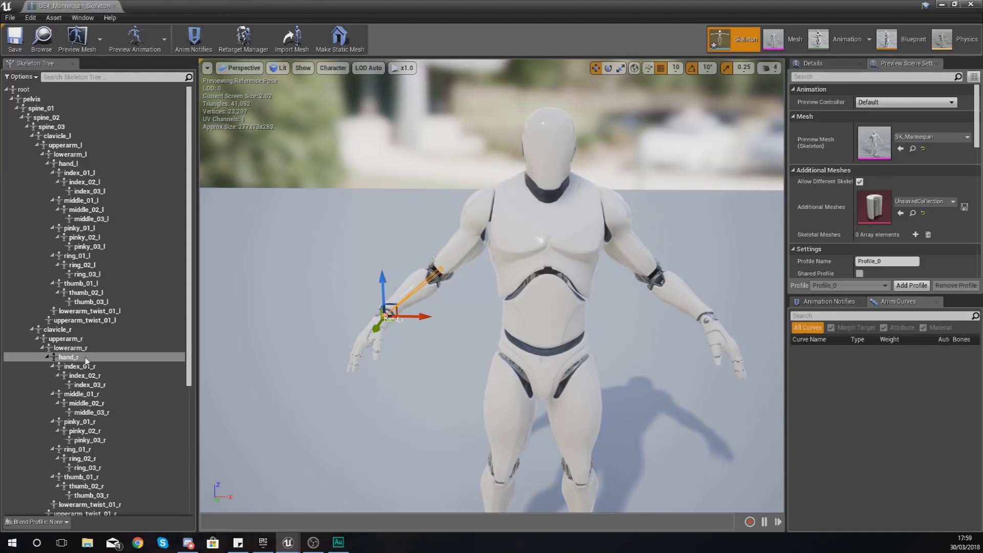
click(86, 358)
right_click(86, 359)
click(71, 362)
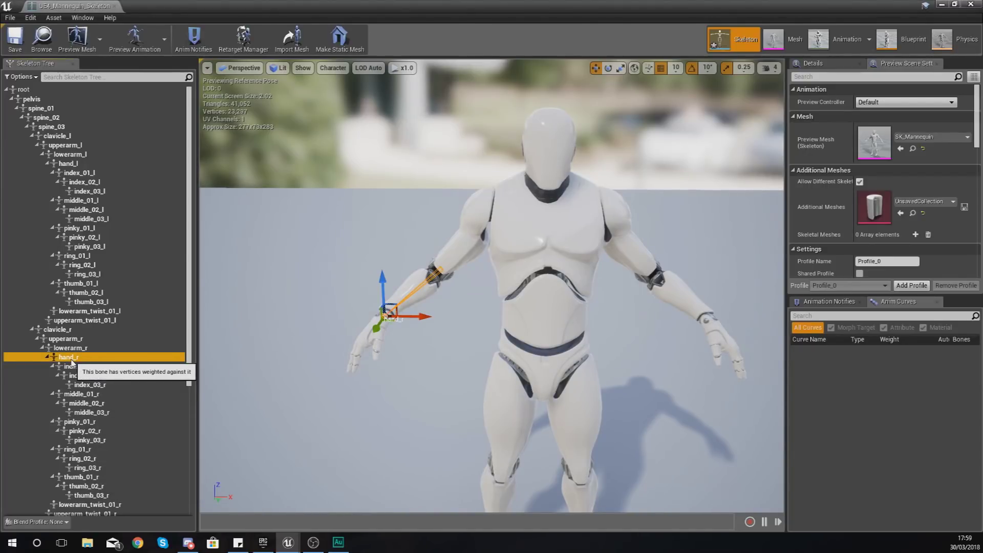
right_click(72, 360)
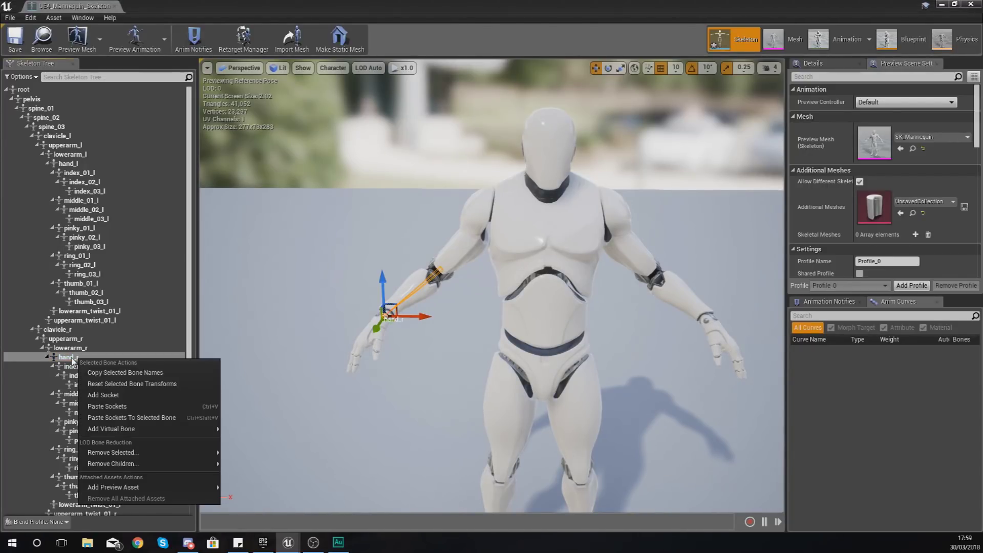
click(72, 360)
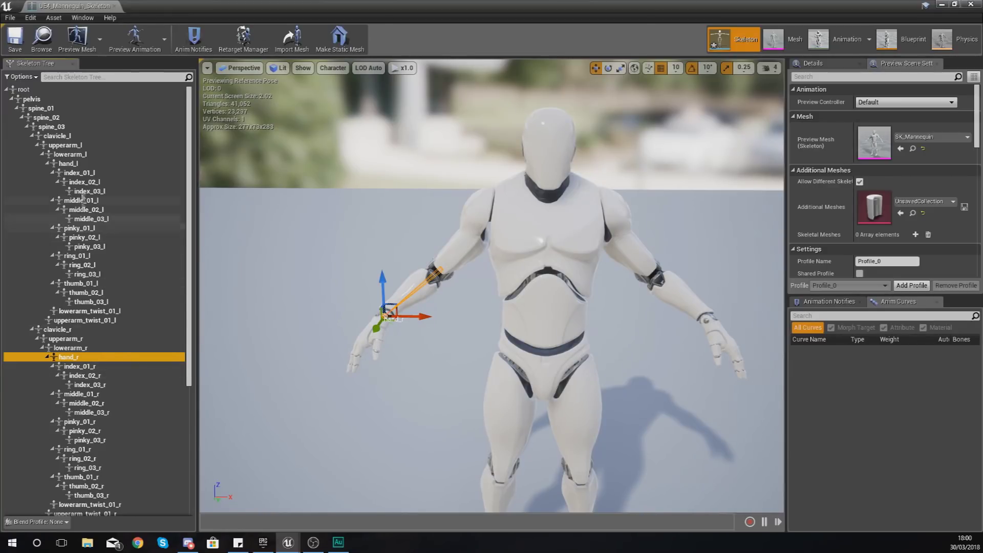
right_click(70, 357)
click(66, 358)
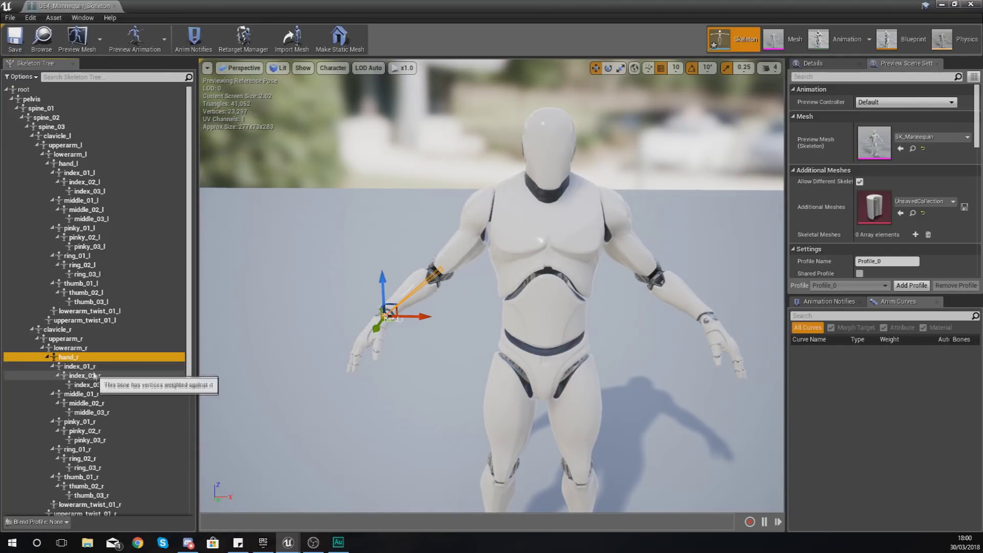
- Inspect the index, middle and hand bones of the right hand up close on the mannequin
click(86, 368)
click(88, 385)
click(87, 393)
key(f)
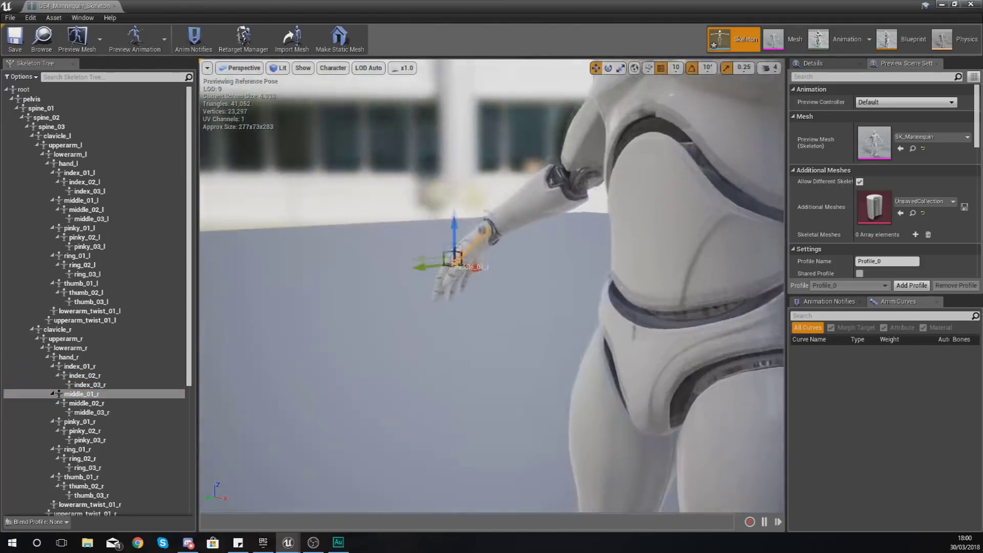
right_drag(491, 286, 454, 225)
click(546, 326)
right_drag(549, 313, 614, 302)
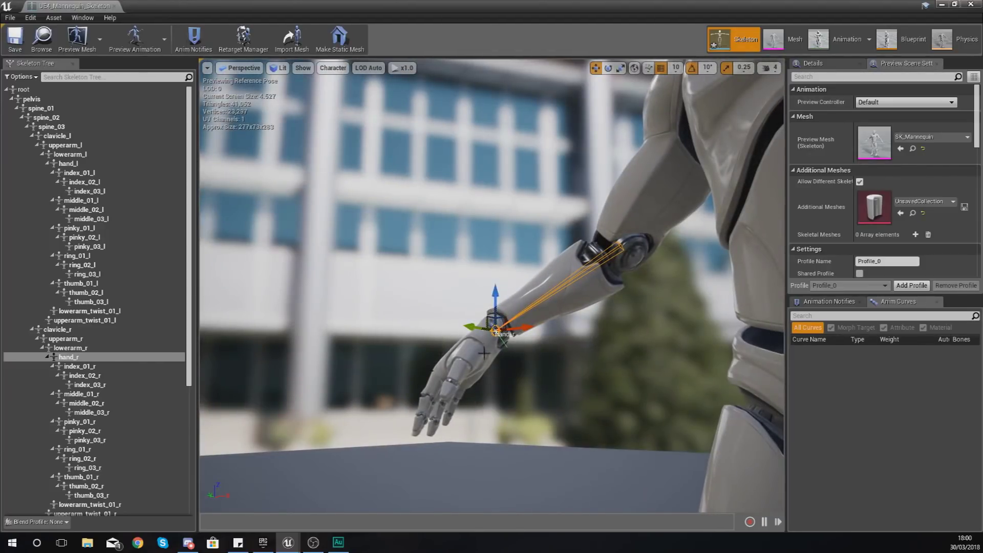
right_drag(449, 354, 505, 348)
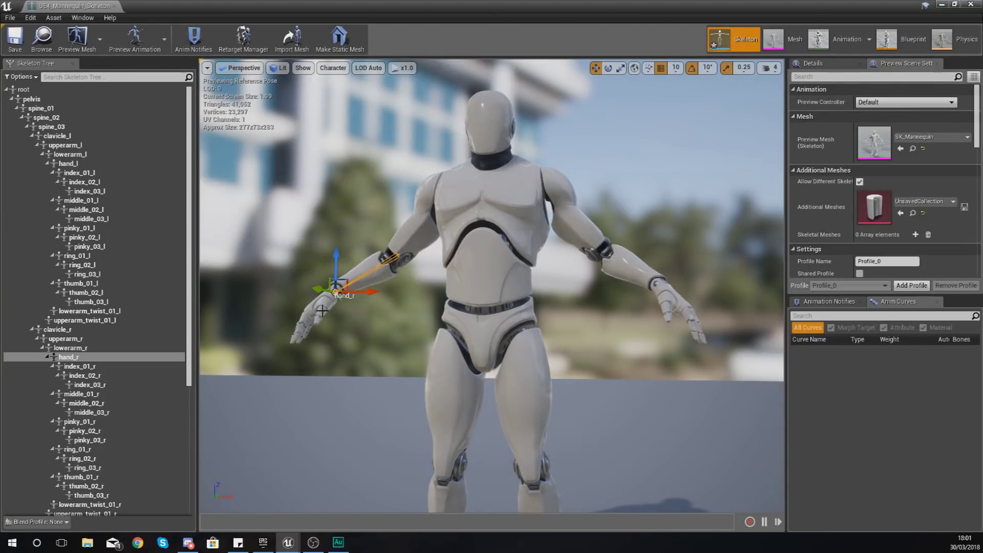
- Add a socket to the hand_r bone and keep its default name
click(88, 349)
click(85, 357)
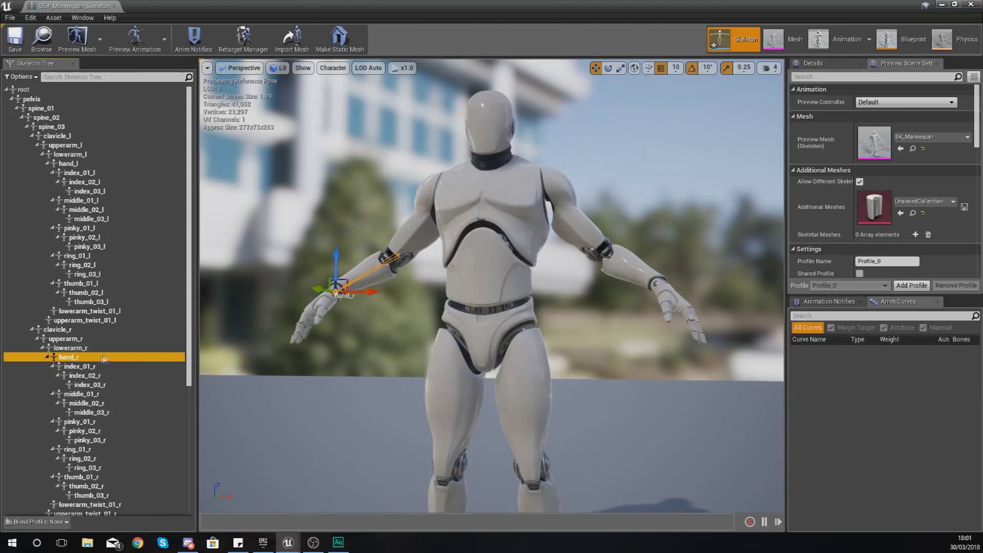
right_click(80, 359)
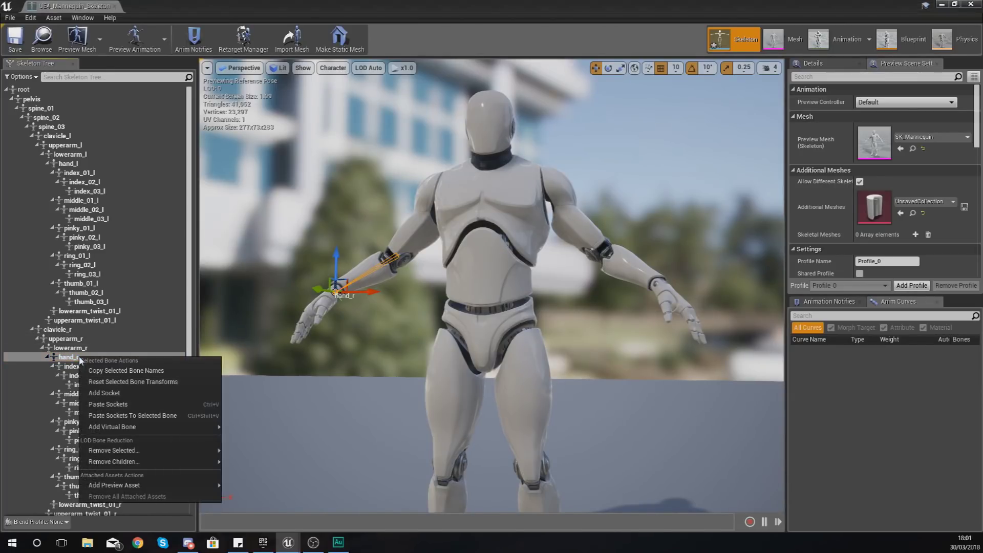
click(117, 392)
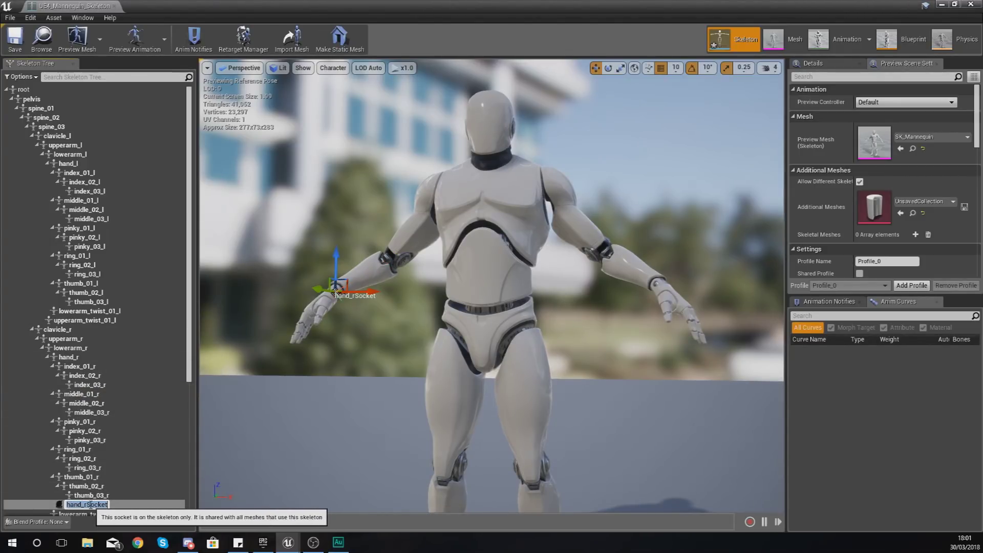
scroll(88, 506, down, 1)
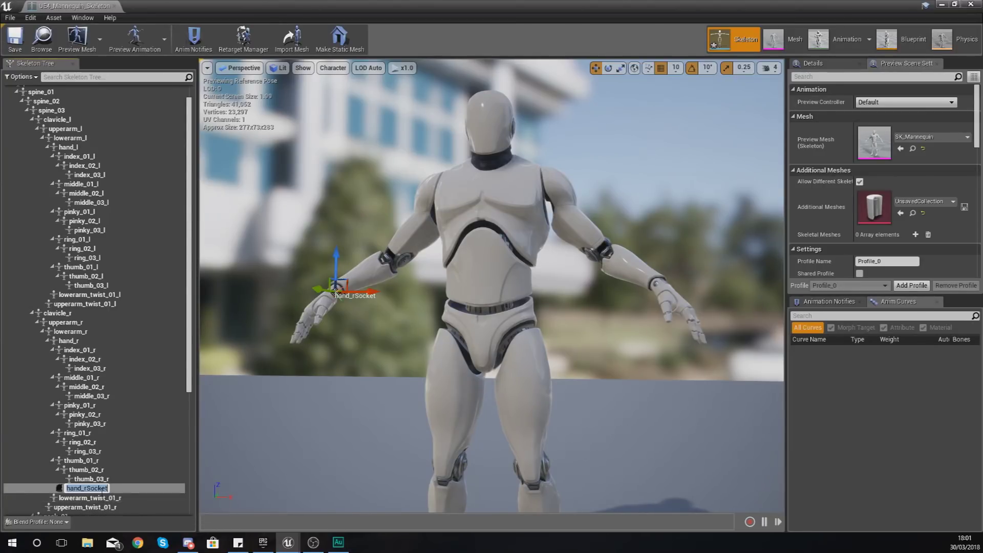
key(Return)
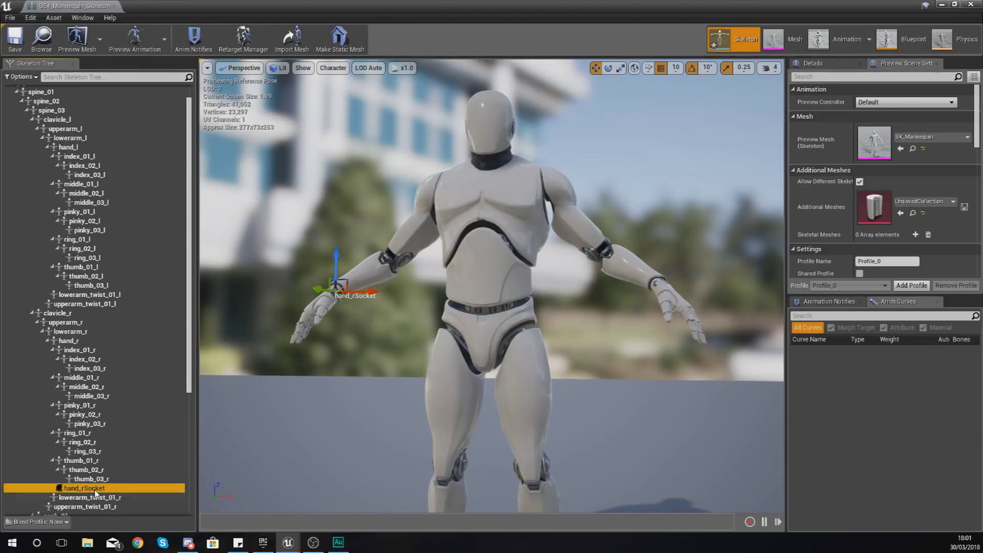
- Move the new right-hand socket down from the wrist to a spot beside the fingers
right_drag(326, 340, 387, 382)
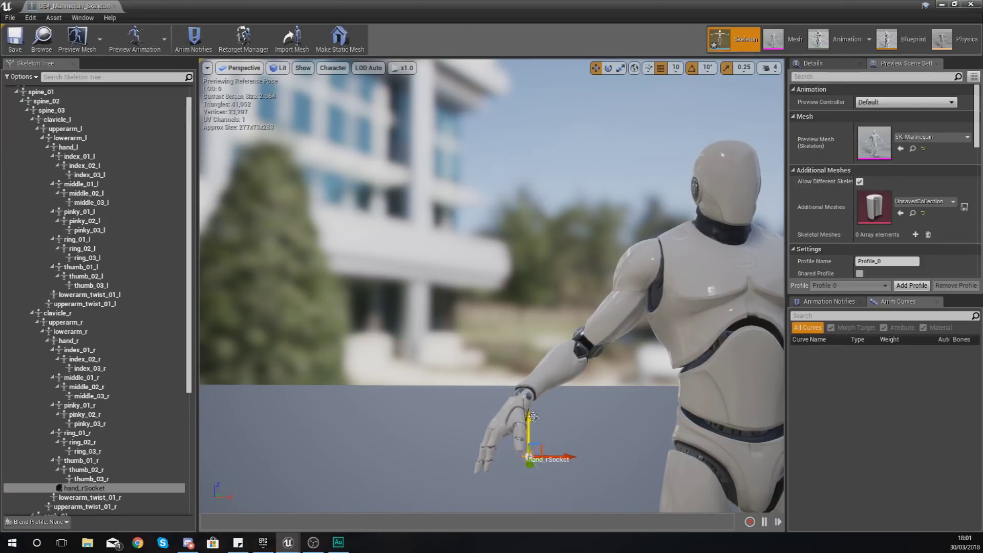
middle_drag(558, 419, 600, 444)
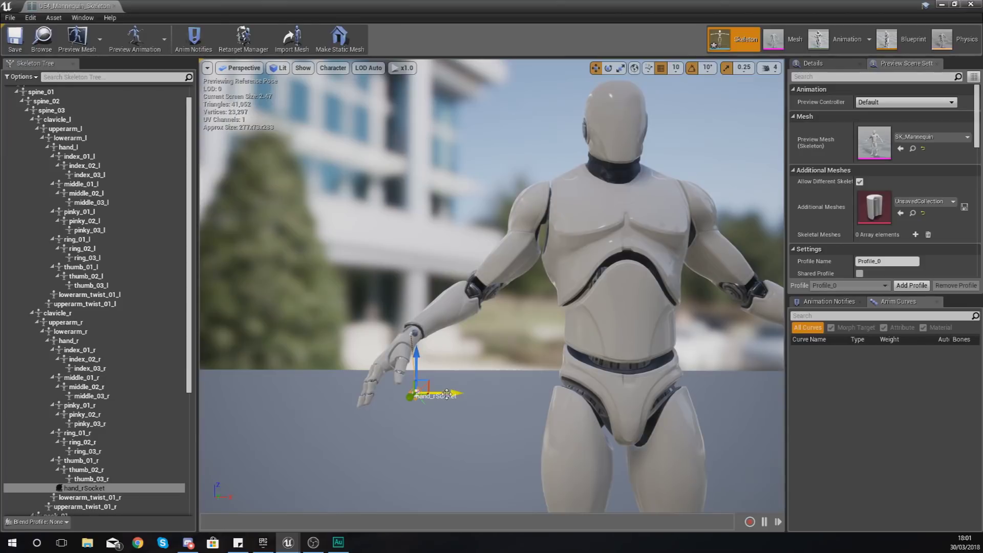
key(w)
right_drag(460, 373, 410, 379)
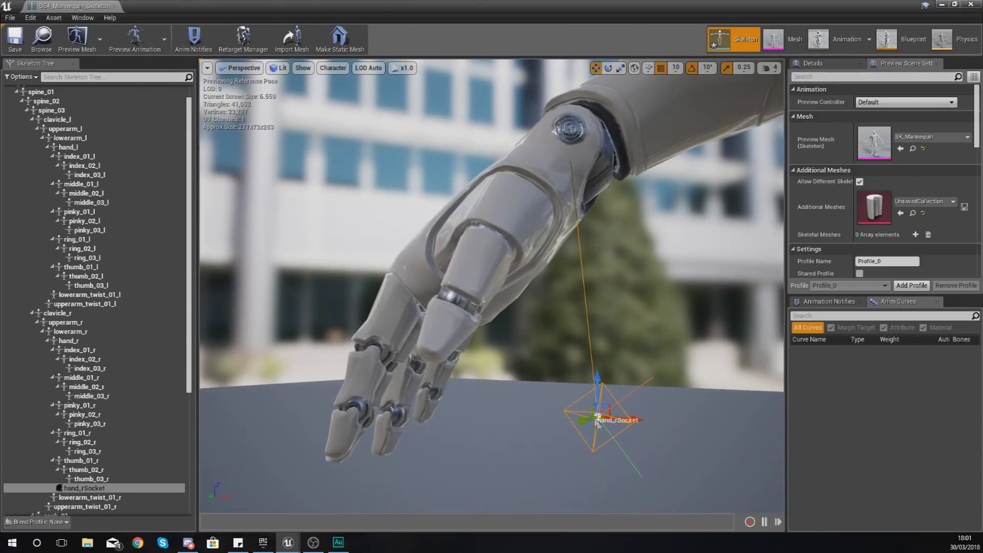
key(s)
right_drag(609, 416, 660, 428)
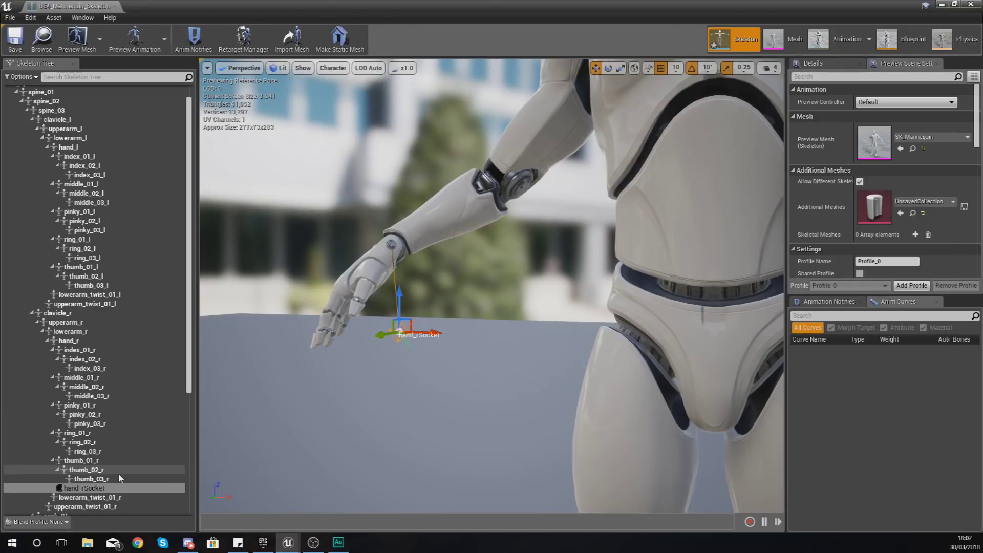
- Attach the 1M_Cube as a preview asset to the right-hand socket
right_click(110, 489)
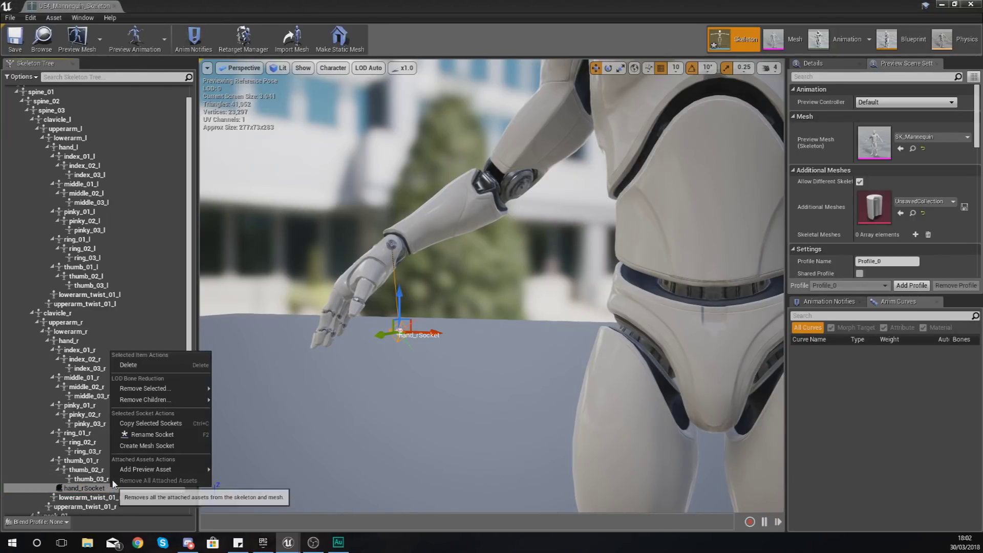
mouse_move(121, 475)
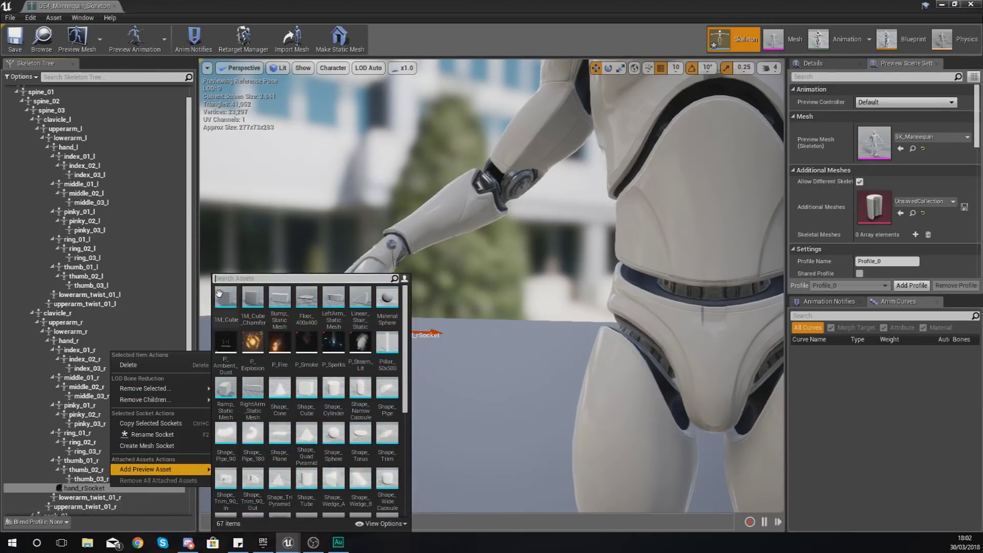
click(226, 307)
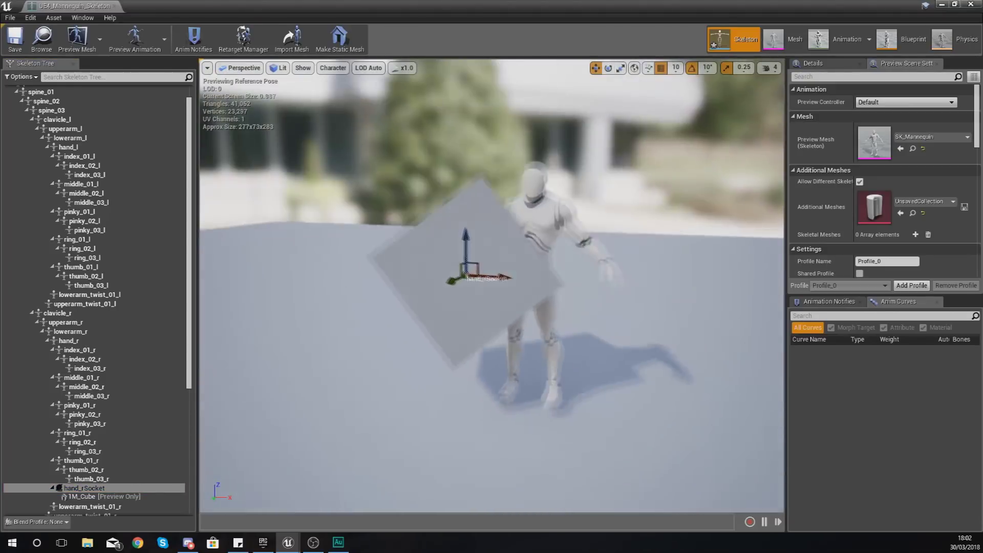
right_drag(492, 287, 461, 291)
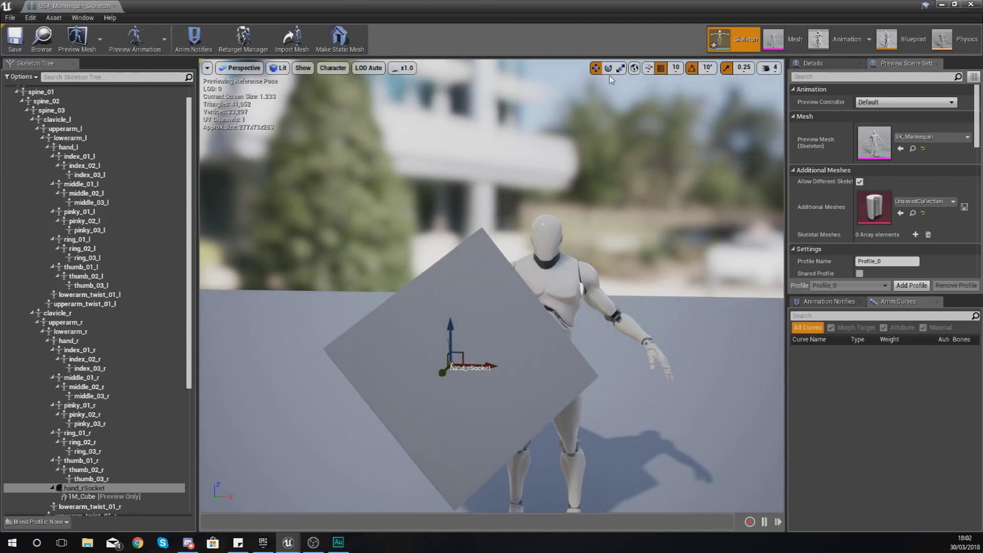
- Scale the right-hand socket down uniformly, without scale snapping, until the preview cube is roughly hand-sized
click(620, 69)
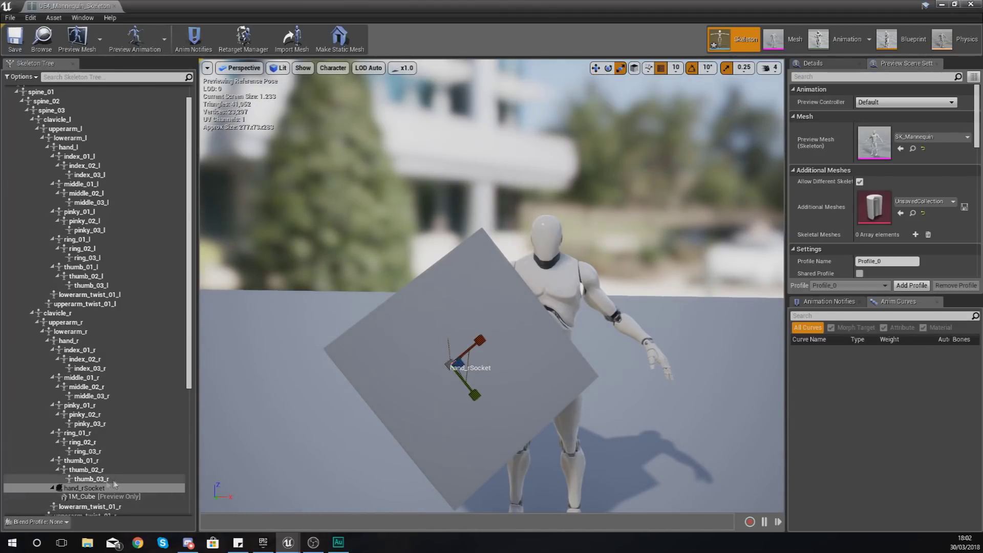
right_drag(474, 368, 568, 427)
key(w)
key(a)
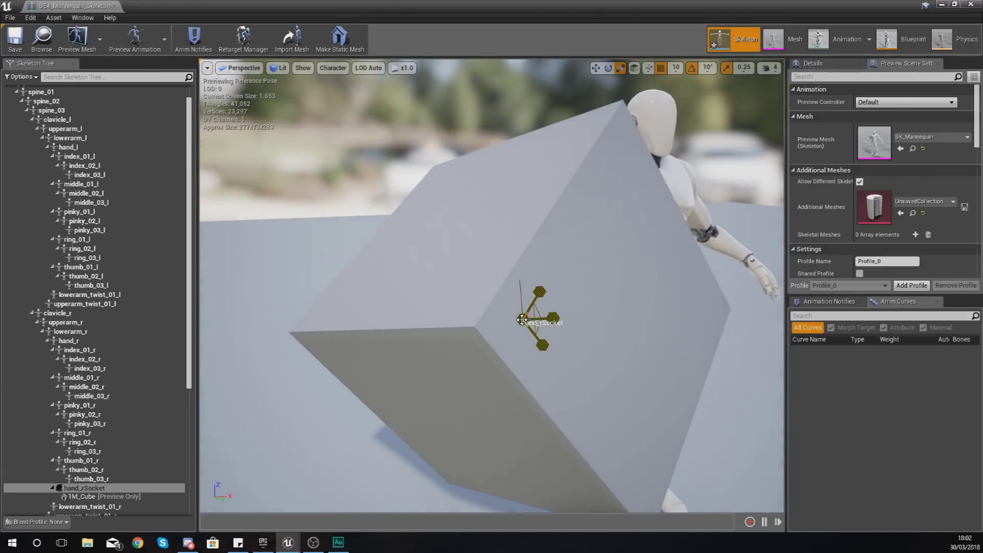
drag(522, 320, 496, 339)
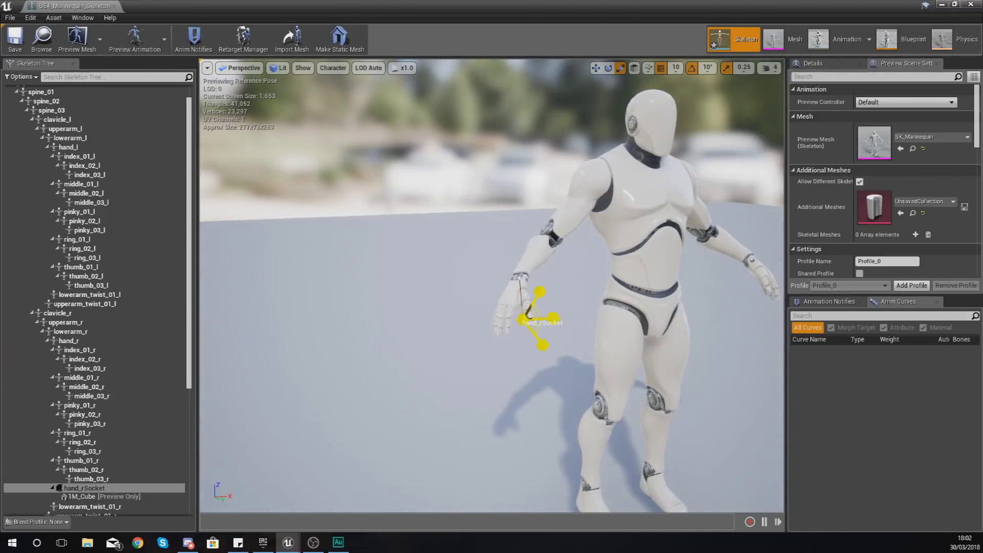
key(ctrl+z)
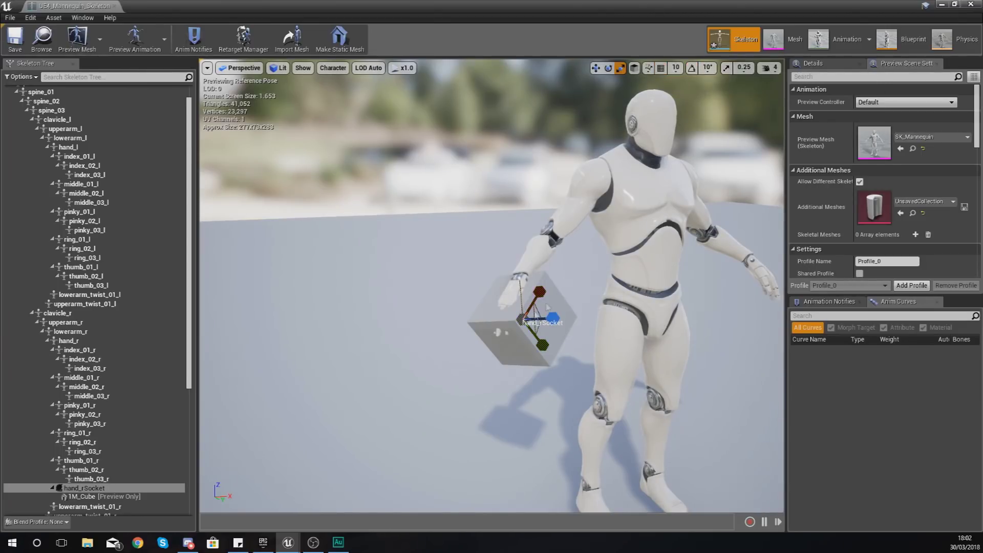
mouse_move(523, 320)
mouse_down()
mouse_move(533, 328)
mouse_move(525, 320)
mouse_up()
mouse_move(544, 316)
right_down()
mouse_move(507, 313)
mouse_move(544, 316)
right_up()
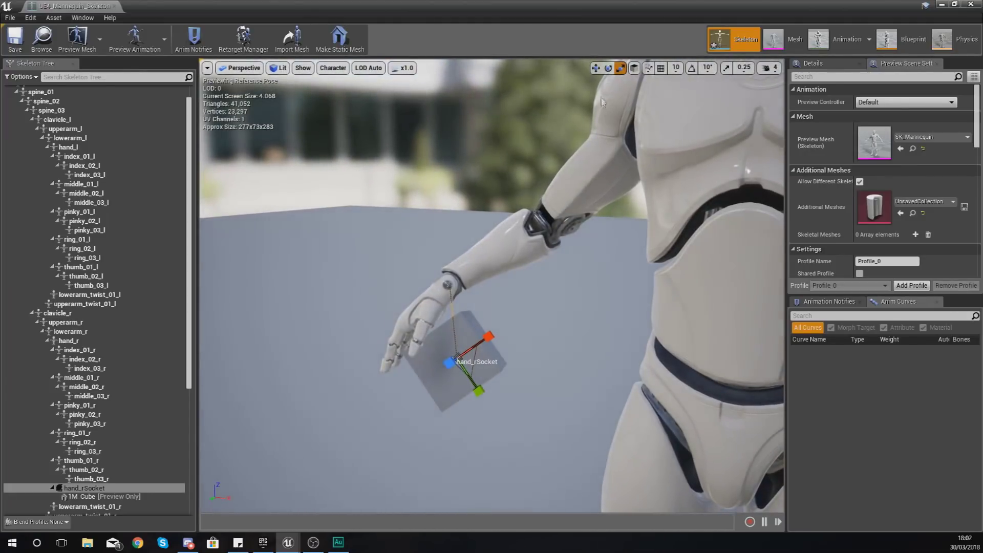
- Move the right-hand socket so the preview cube sits against the mannequin's palm, and clear the selection
click(596, 68)
drag(457, 327, 454, 312)
right_drag(507, 311, 441, 310)
right_drag(451, 359, 513, 318)
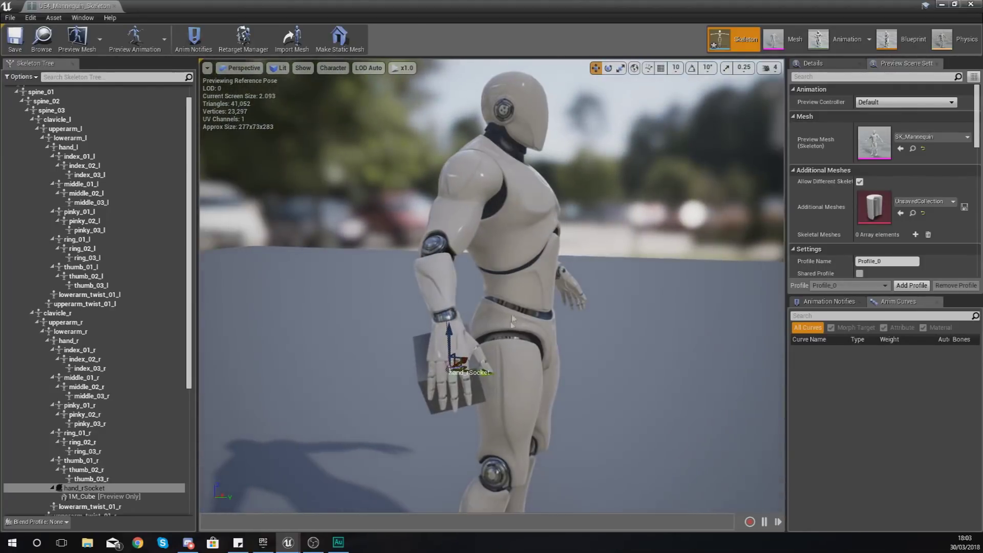
drag(492, 369, 489, 380)
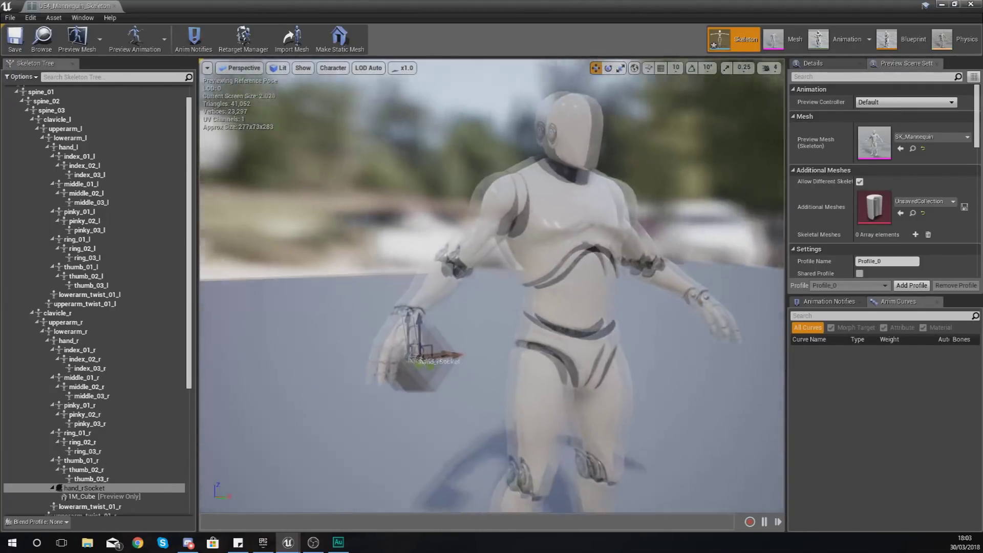
mouse_move(489, 328)
right_down()
mouse_move(474, 331)
mouse_move(504, 330)
mouse_move(490, 328)
right_up()
right_drag(484, 372, 576, 348)
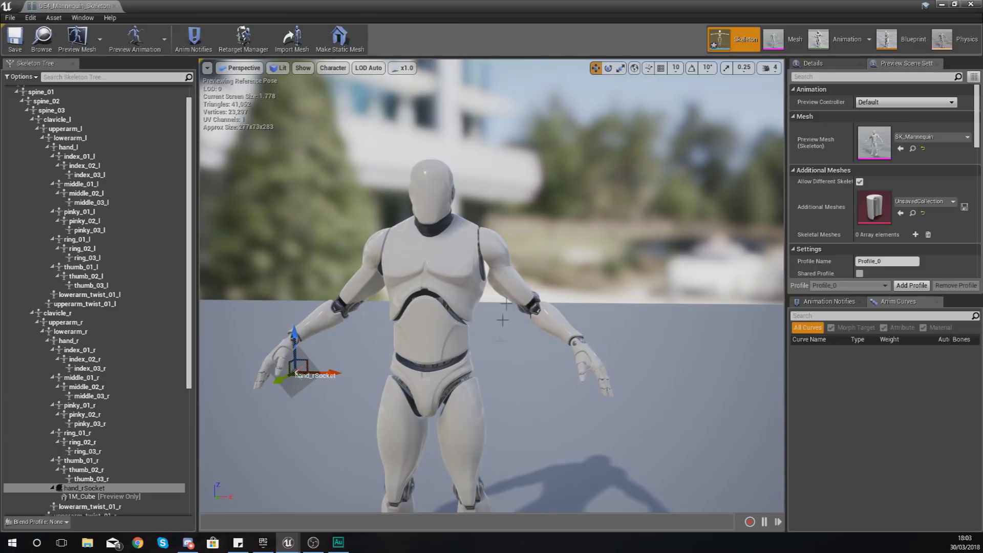
click(508, 361)
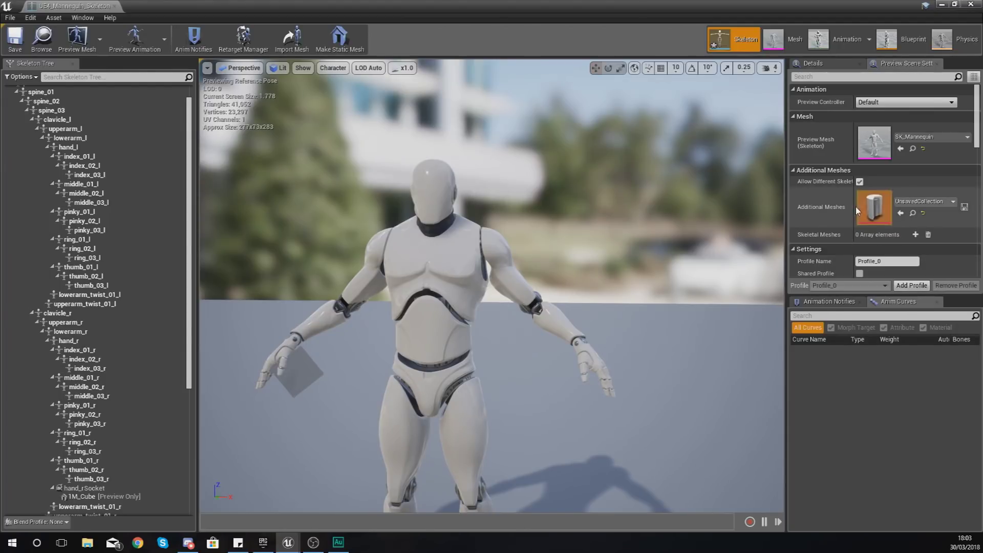
- Look through the preview scene settings and the details of the skeleton
scroll(877, 232, down, 3)
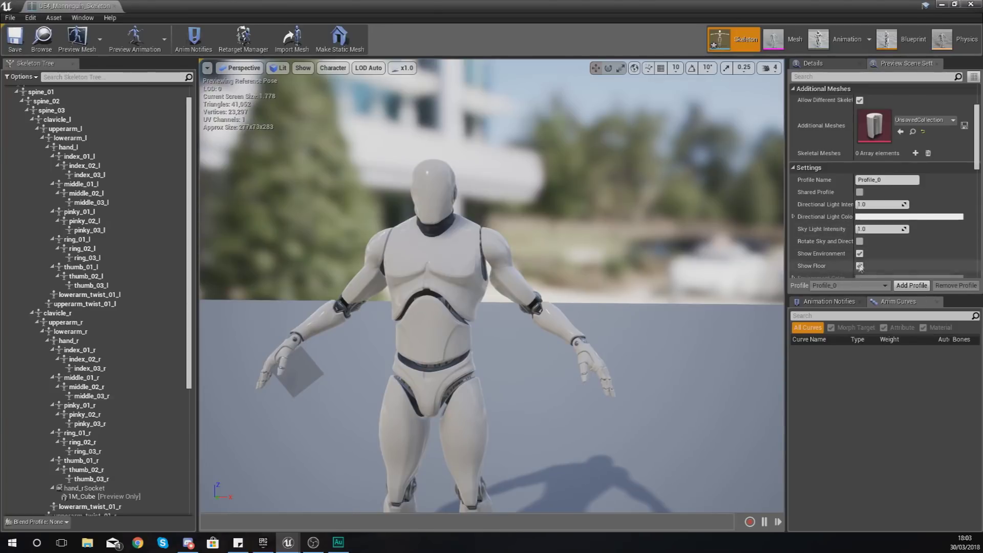
scroll(860, 267, up, 3)
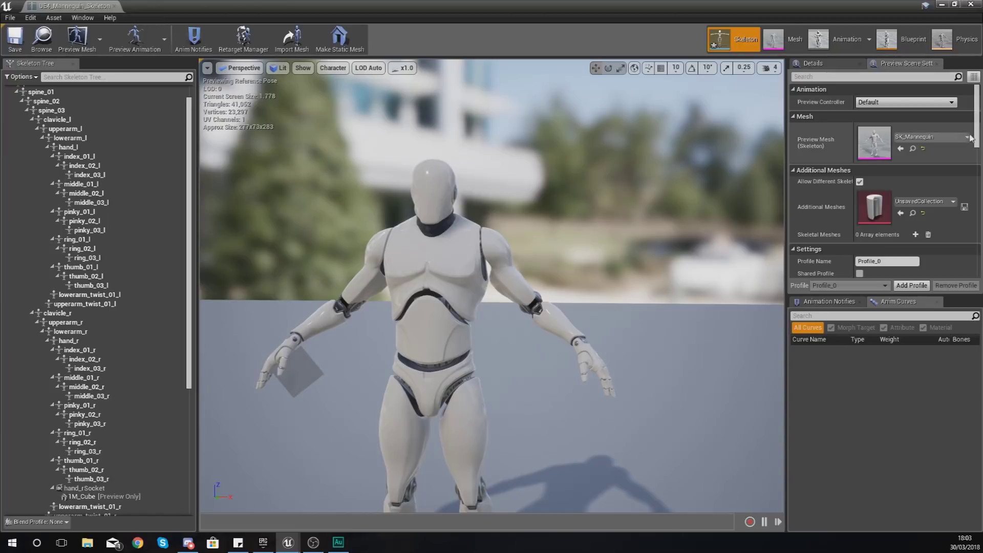
drag(976, 138, 982, 275)
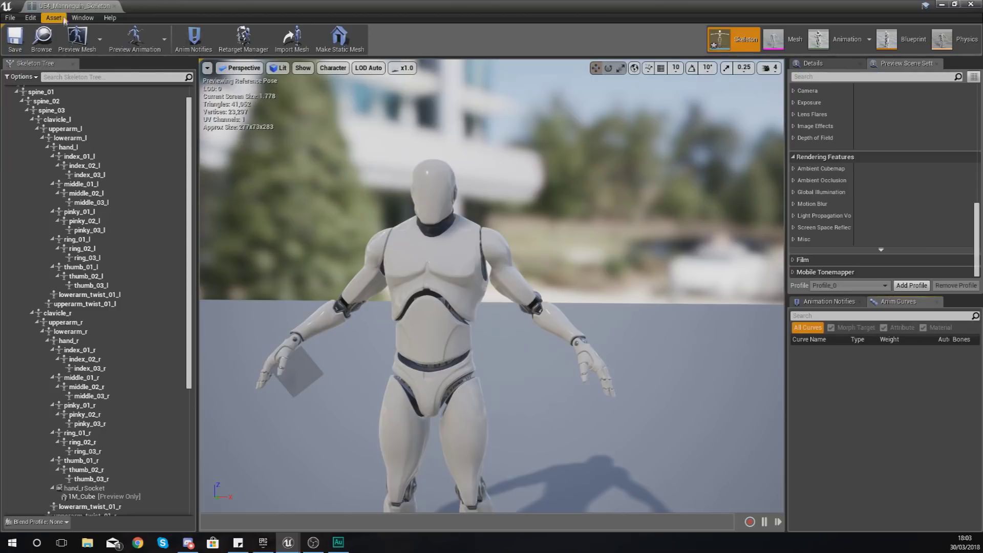
click(822, 65)
click(913, 64)
scroll(858, 199, up, 5)
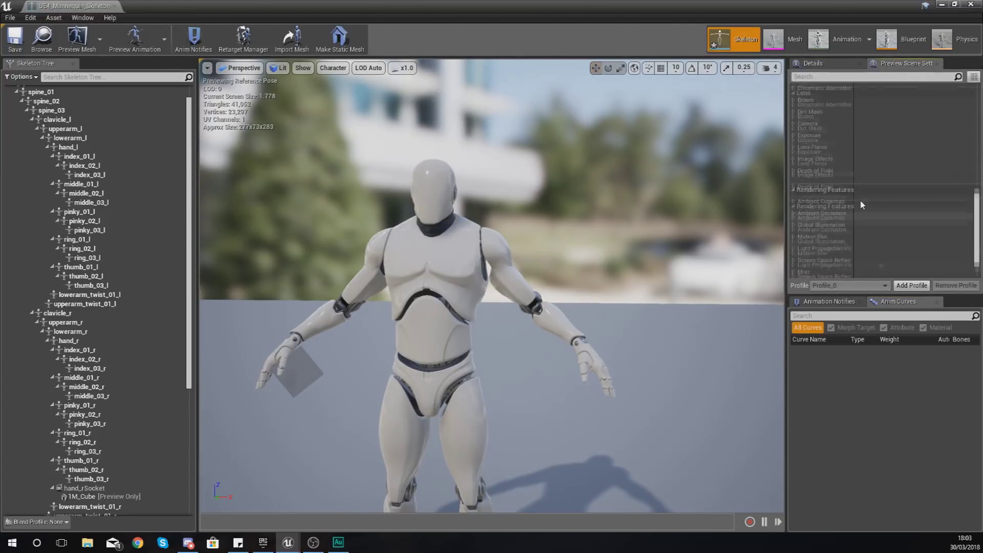
- Switch to the animation editor and preview the Aim_Space_Hip and Death_1 animations with the cube attached to the hand
click(840, 39)
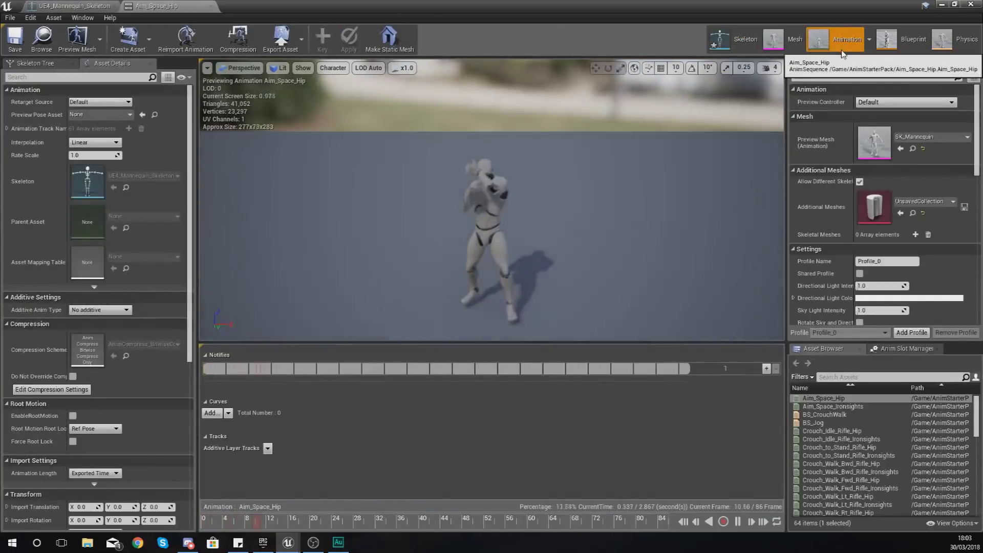
key(a)
right_drag(442, 250, 502, 251)
key(w)
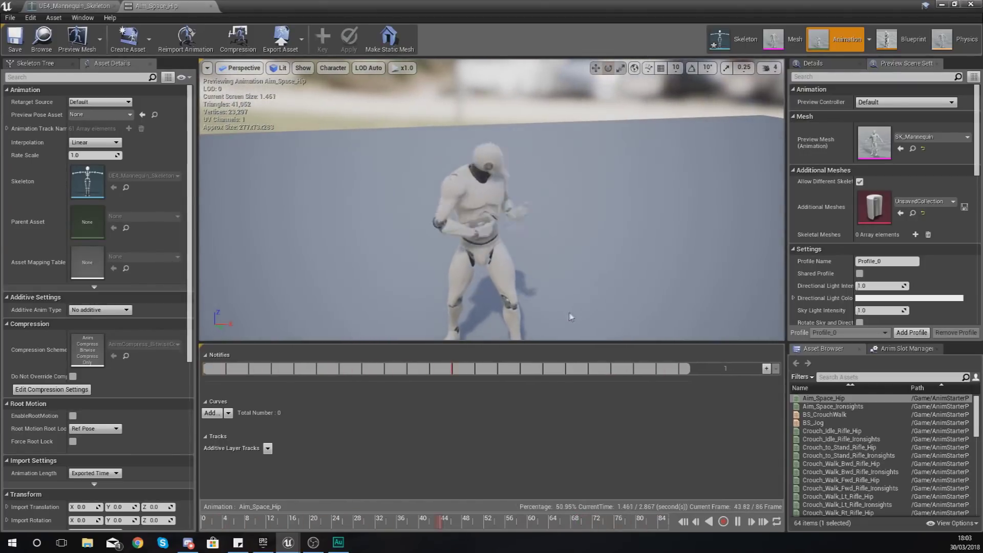
key(w)
mouse_move(571, 316)
right_down()
mouse_move(570, 348)
mouse_move(572, 323)
right_up()
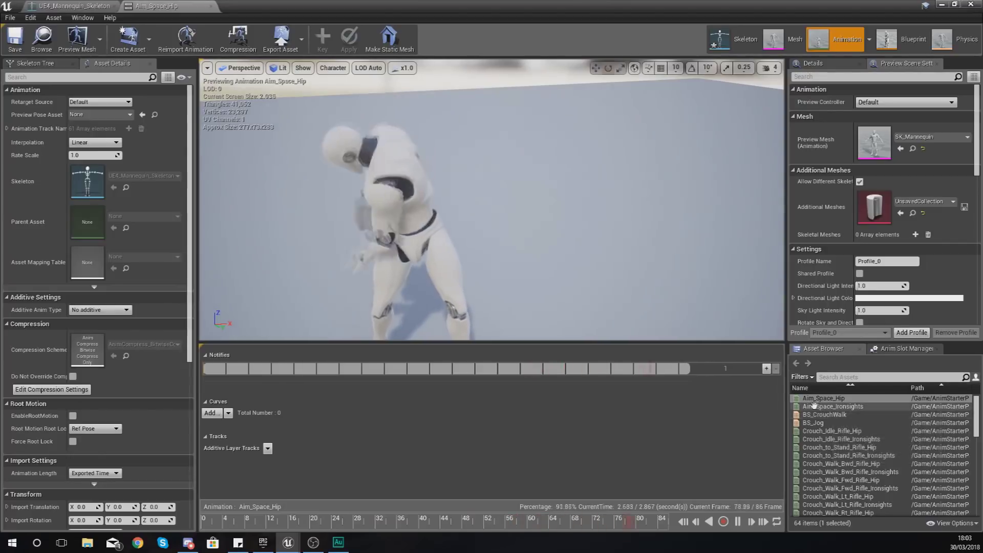
scroll(901, 461, down, 3)
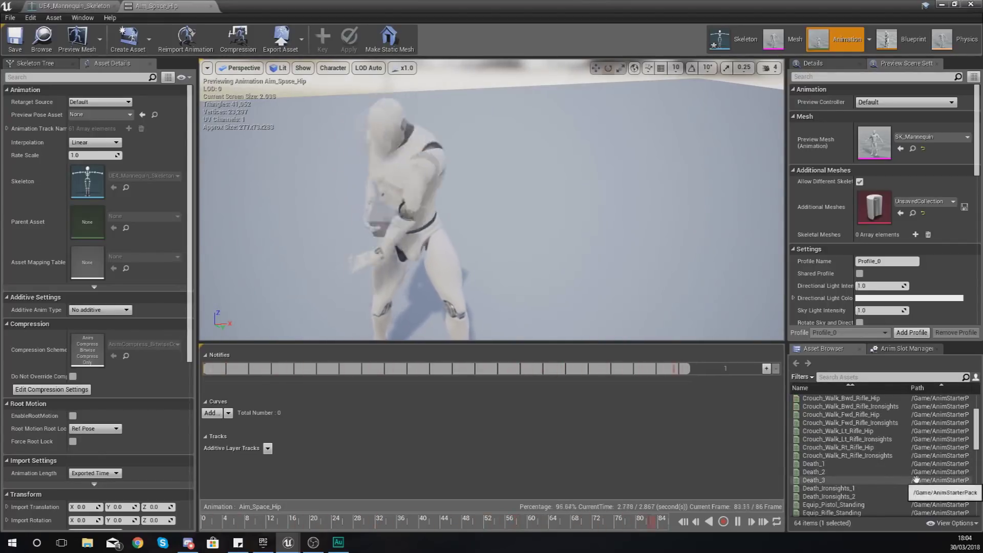
click(892, 464)
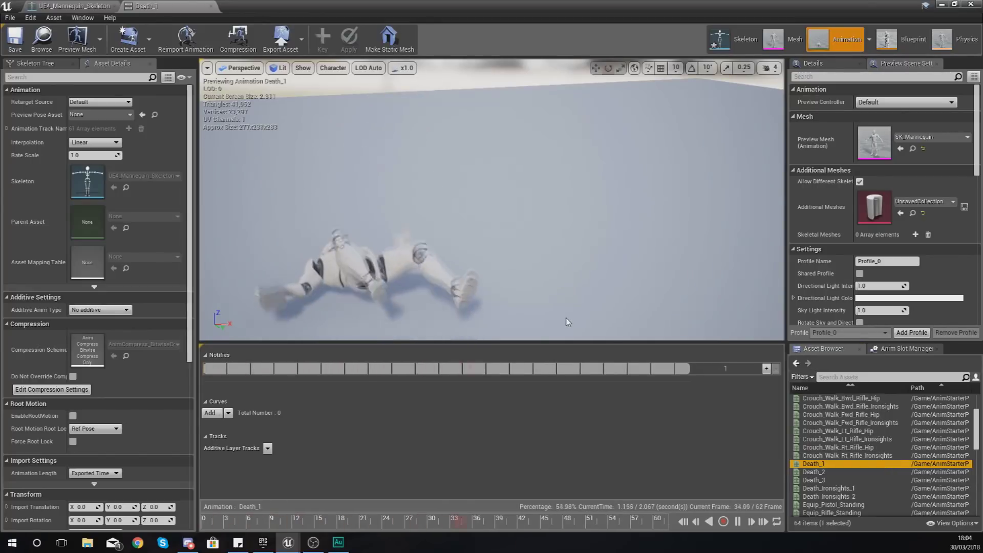